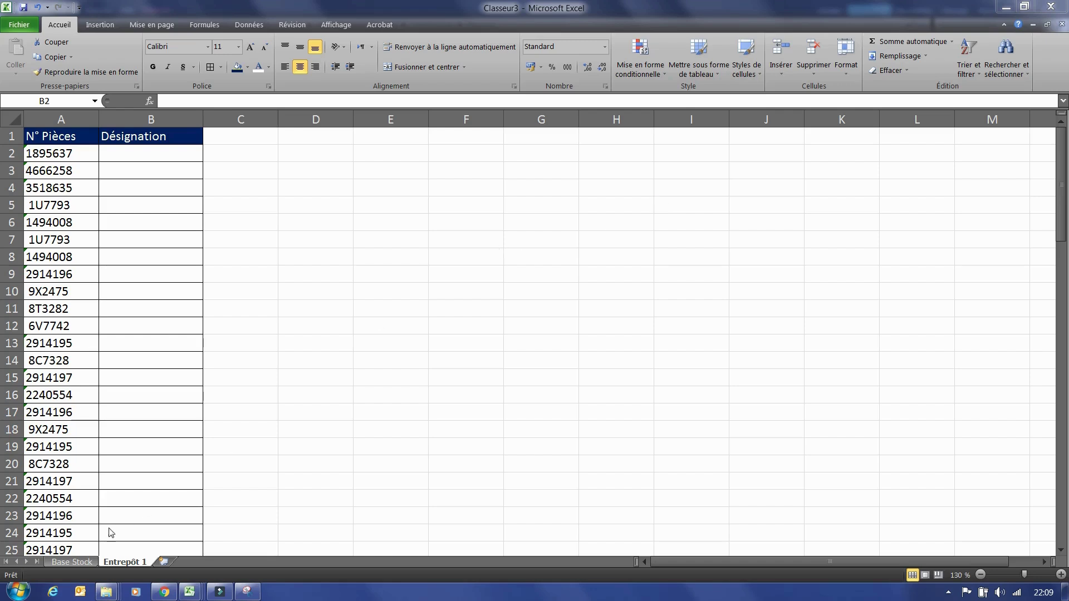
Step: Compare the part number and designation columns of the Base Stock sheet with those of the Entrepôt 1 sheet
left_click(83, 562)
left_click(115, 562)
left_click(72, 562)
left_click(122, 563)
left_click(86, 562)
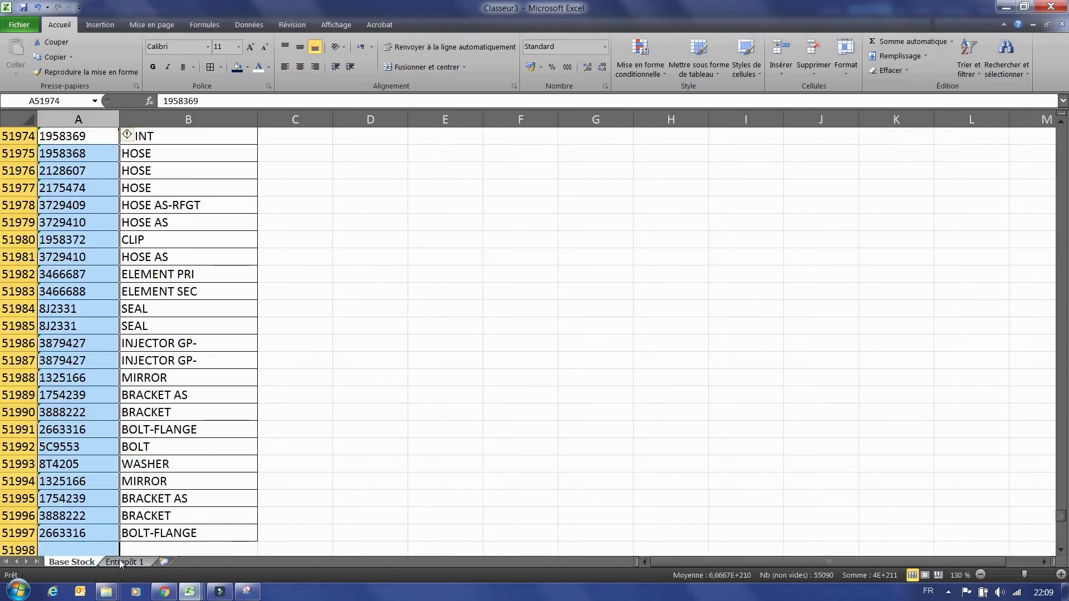
left_click(119, 561)
left_click(88, 561)
left_click_drag(1061, 515, 1061, 151)
left_click_drag(2, 136, 2, 125)
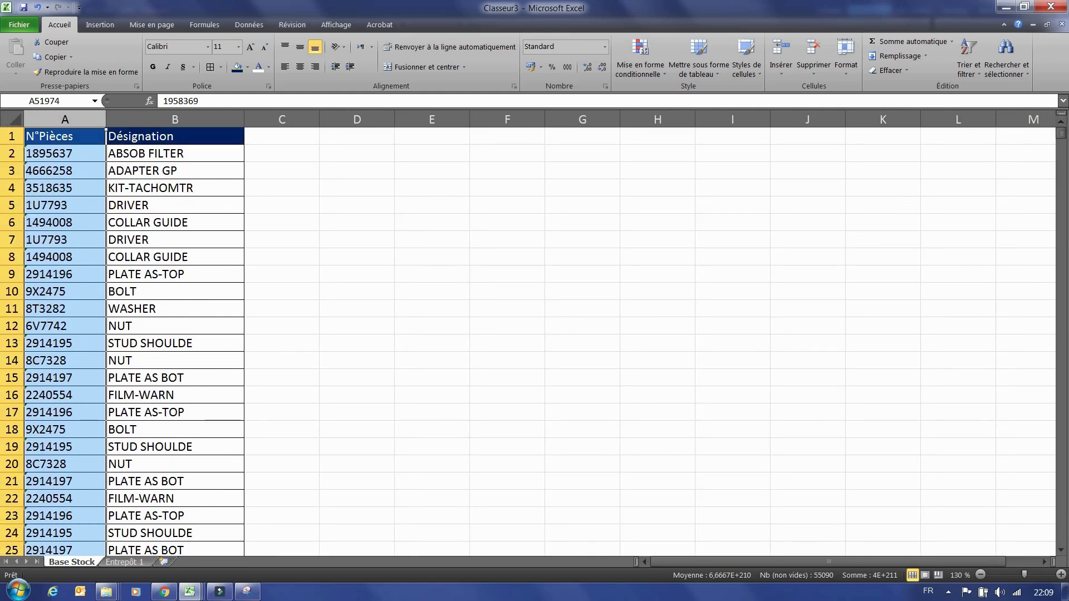
left_click(133, 564)
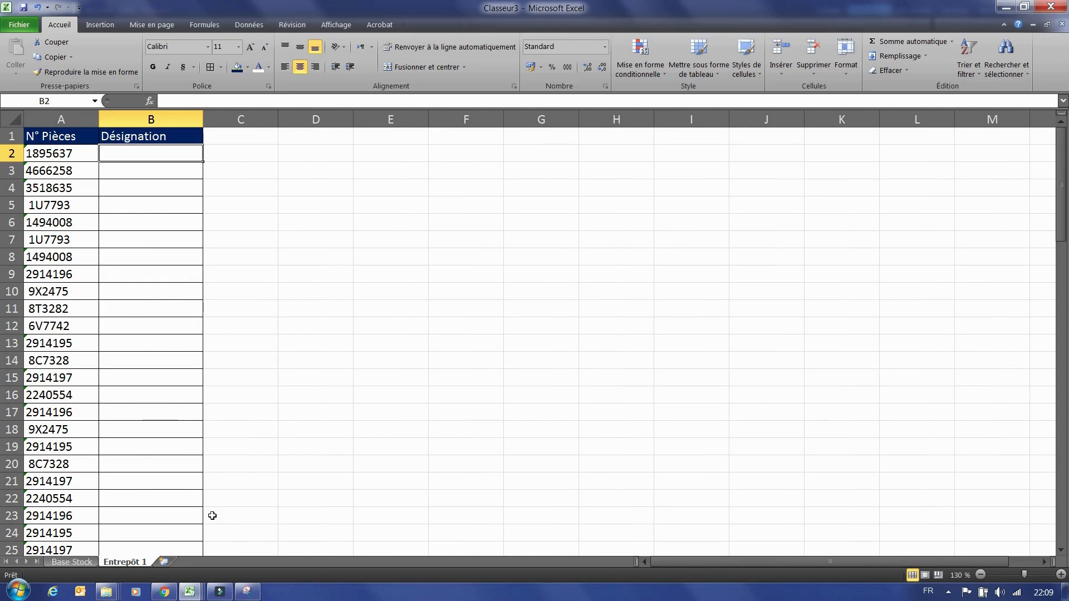
left_click(73, 561)
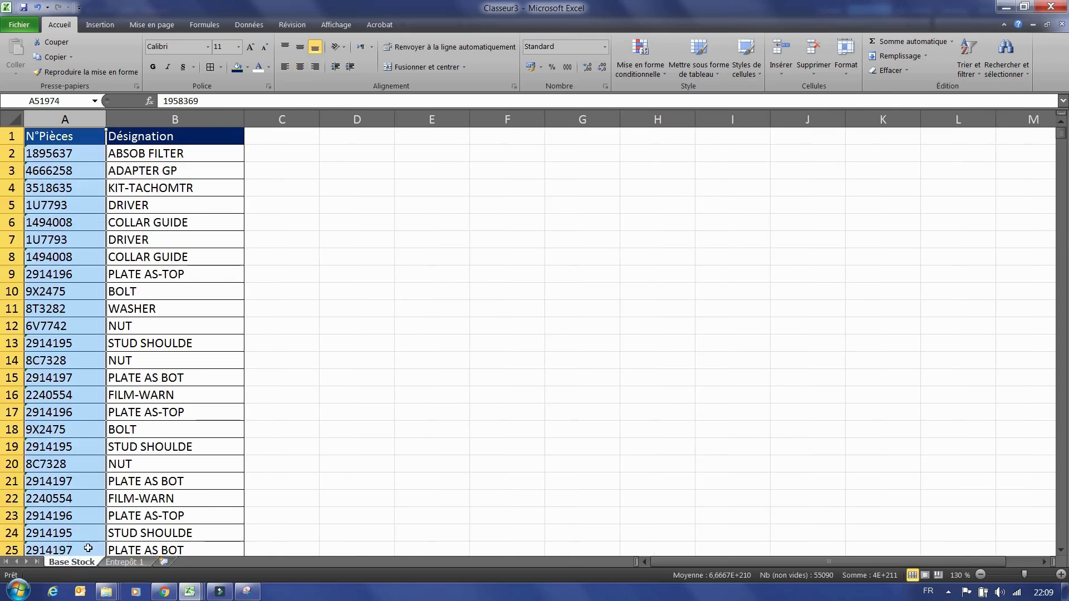
left_click(121, 562)
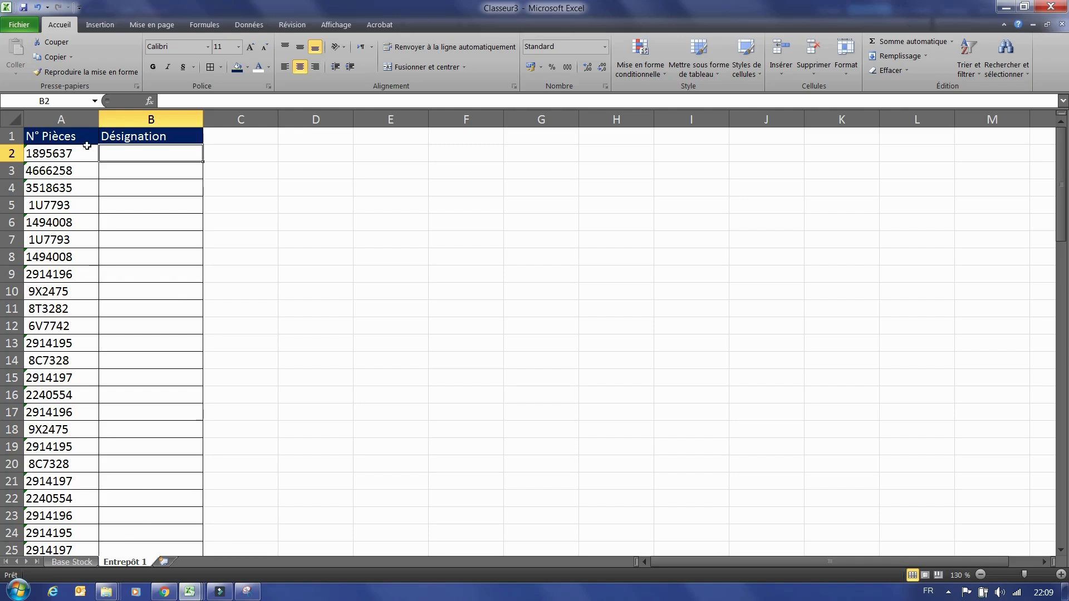
Step: Begin a RECHERCHEV formula in cell B2 of Entrepôt 1 with A2 as the lookup value
left_click(138, 152)
left_click(138, 167)
left_click(146, 151)
type("=")
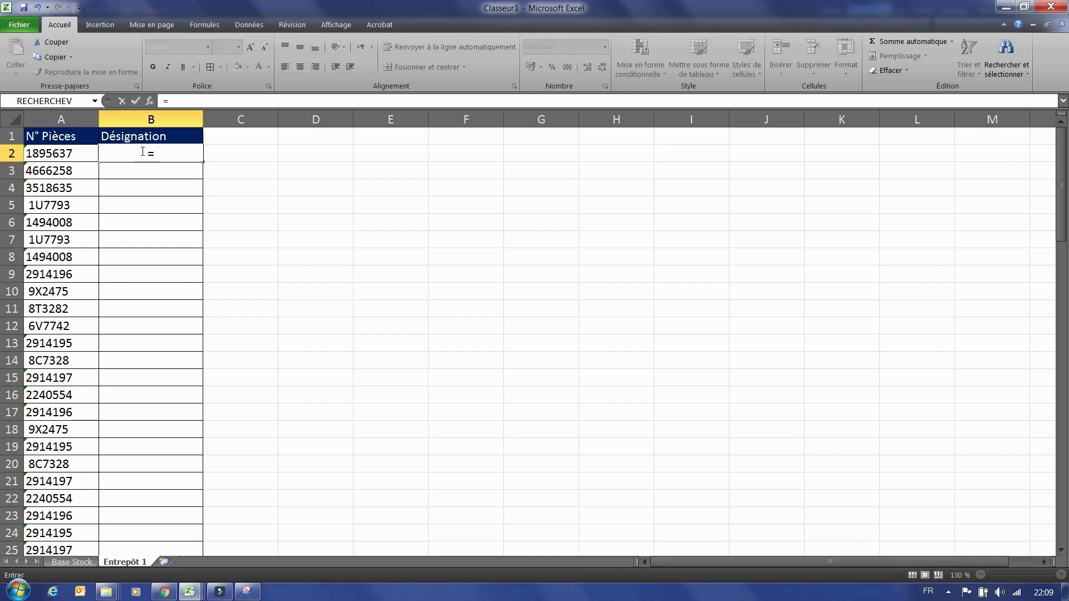
type("recherchev(")
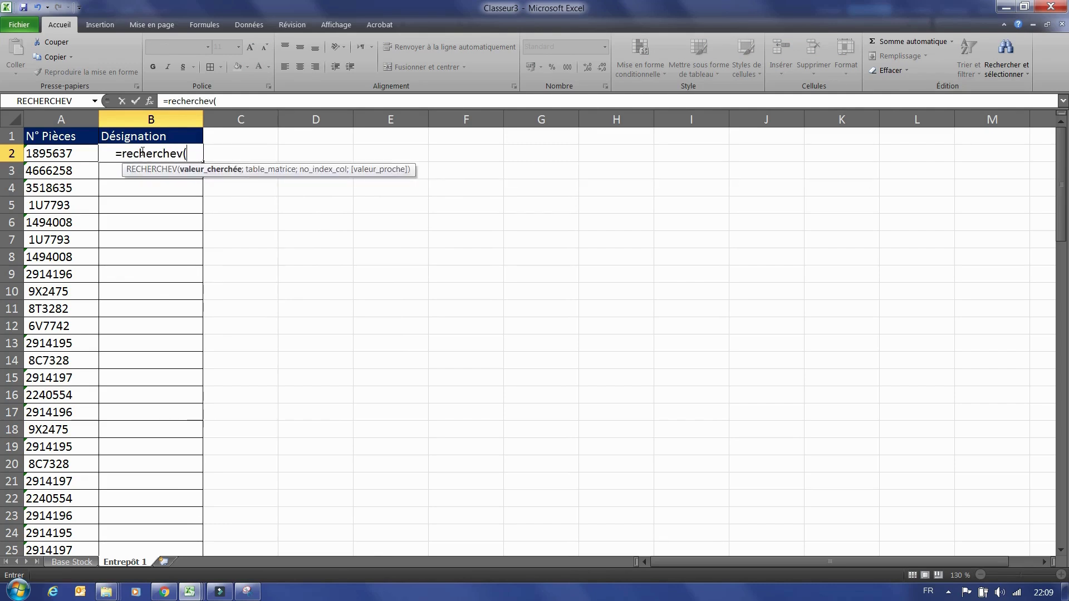
left_click(67, 154)
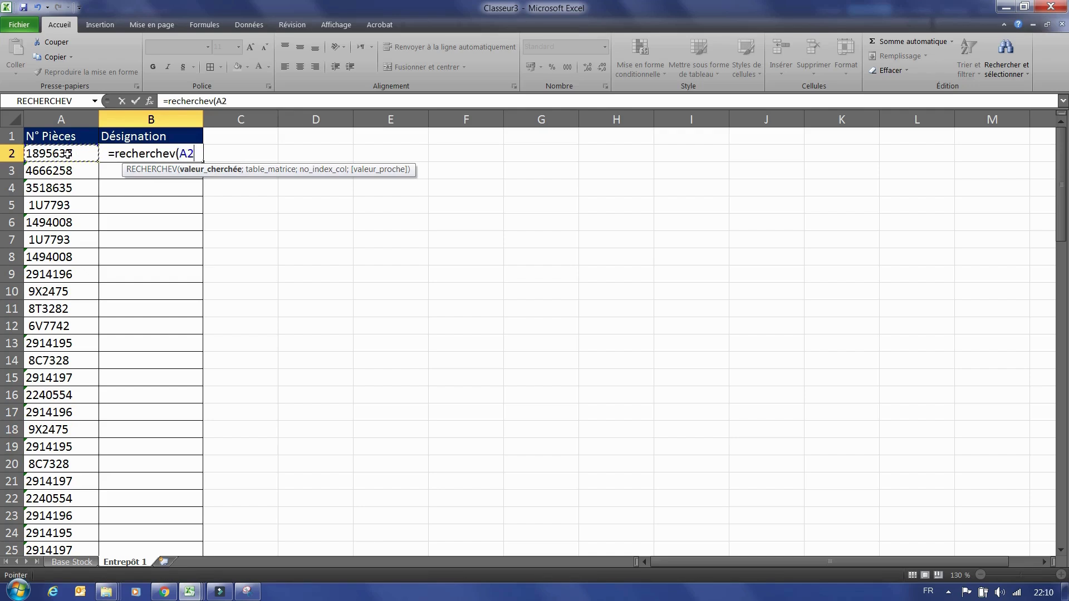
type(";")
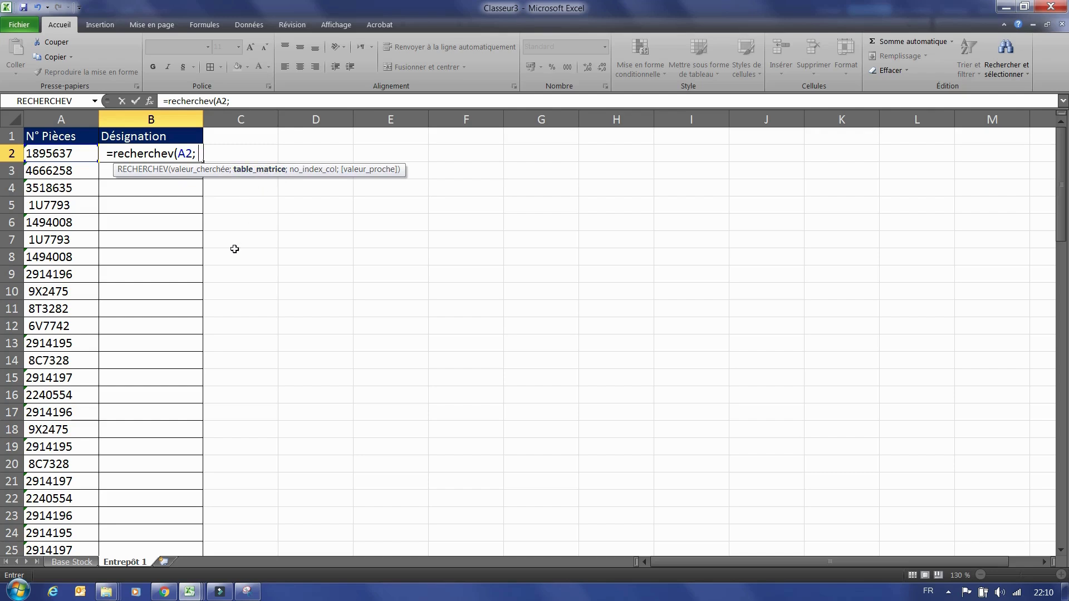
Step: Give the formula the range A2:B51997 of the Base Stock sheet as its lookup table
left_click(75, 563)
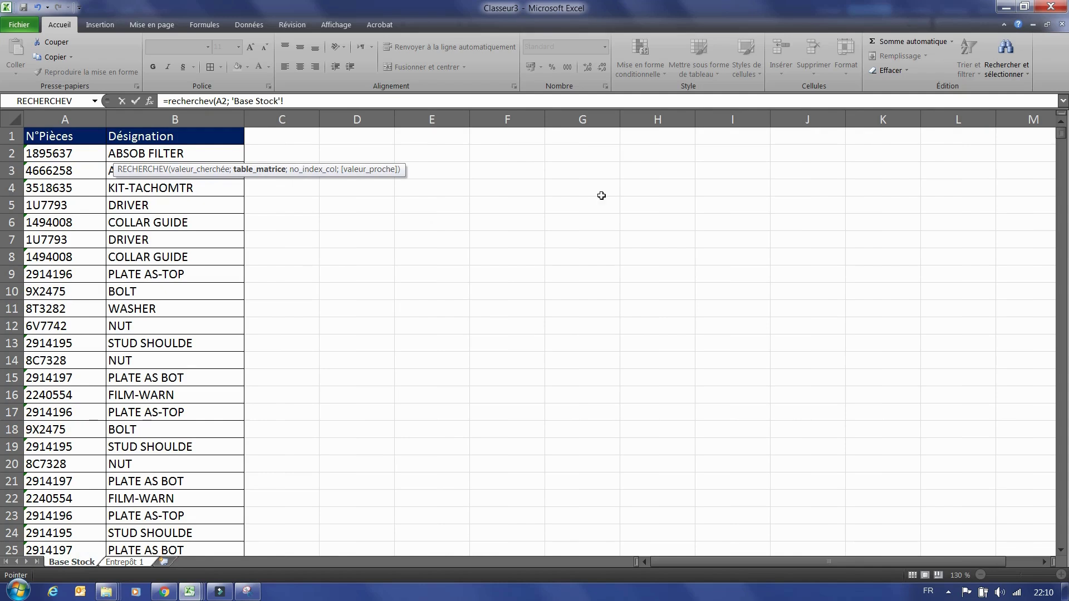
left_click(60, 155)
key("shift+Right")
key("ctrl+shift+Down")
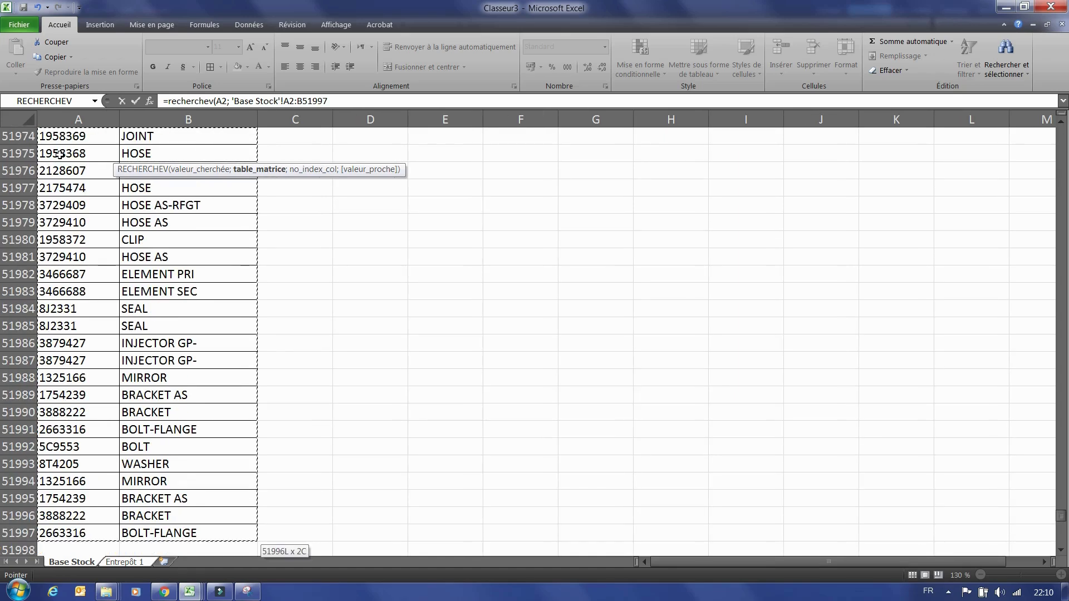
Step: Complete the RECHERCHEV formula with column index 2 and exact match FAUX, and enter it
type("; 2")
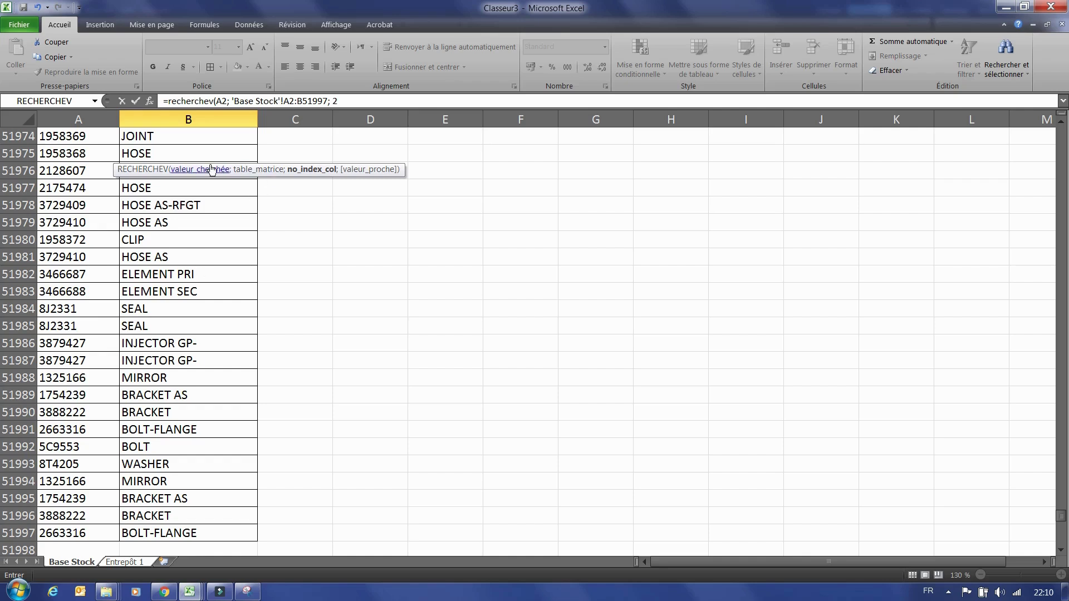
type(";")
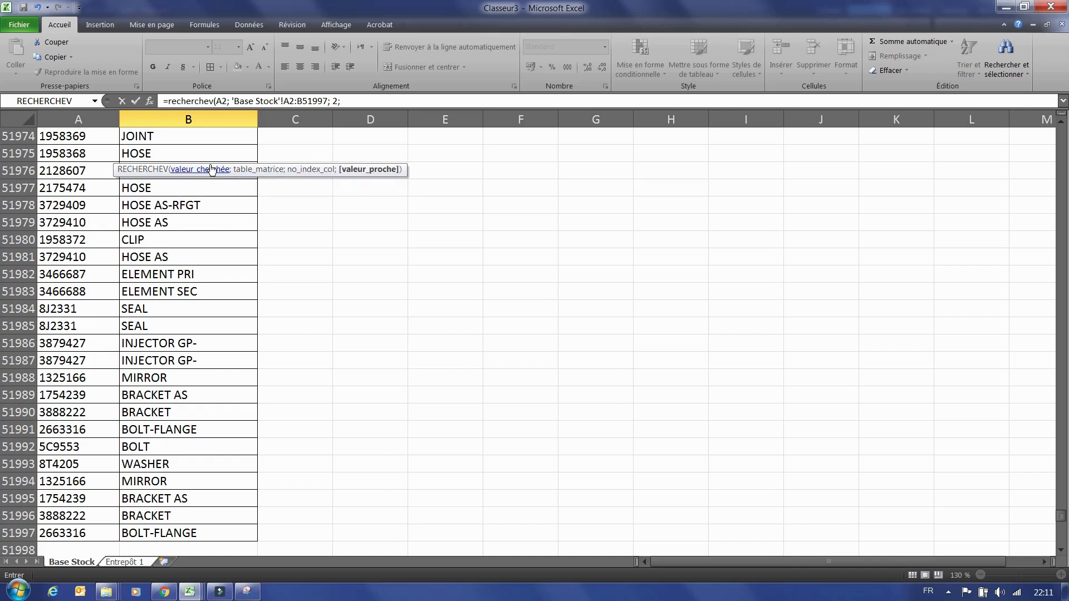
type(" faux)")
key("Return")
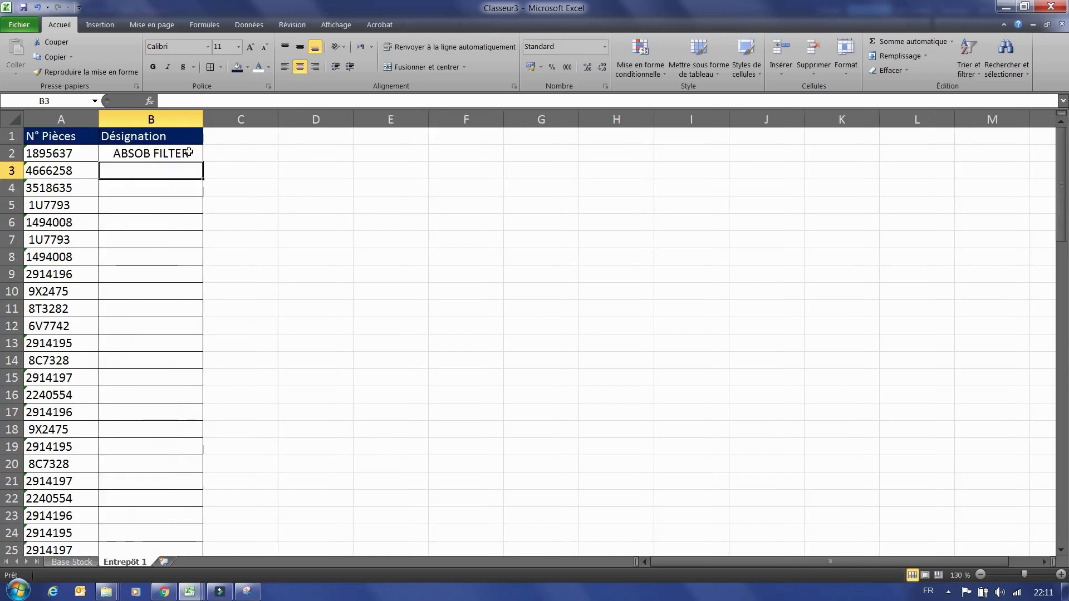
Step: Fill the B2 lookup formula down the whole Désignation column
left_click(189, 152)
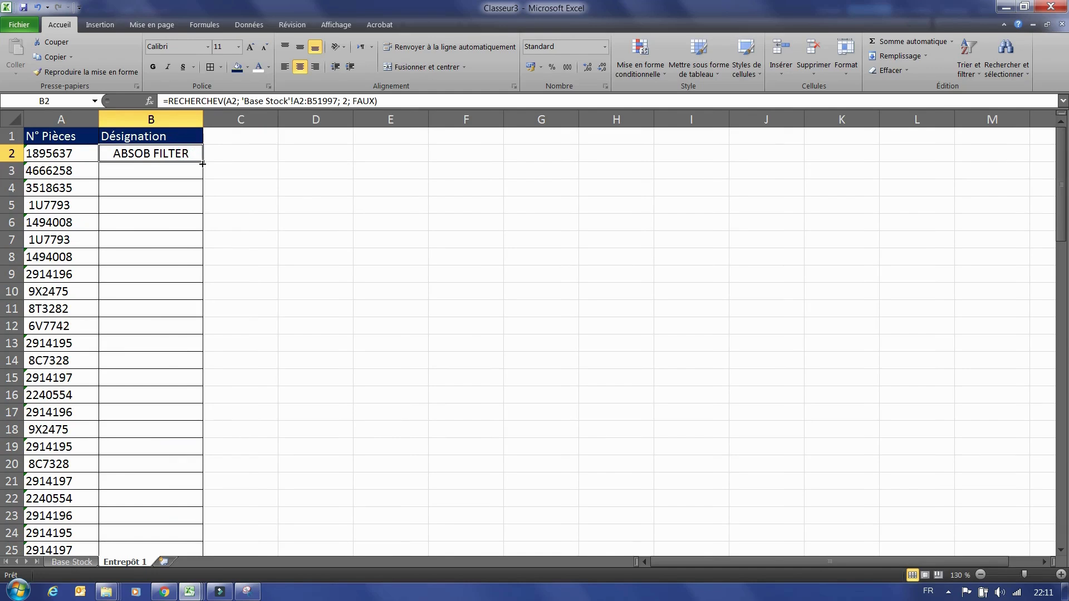
double_click(202, 163)
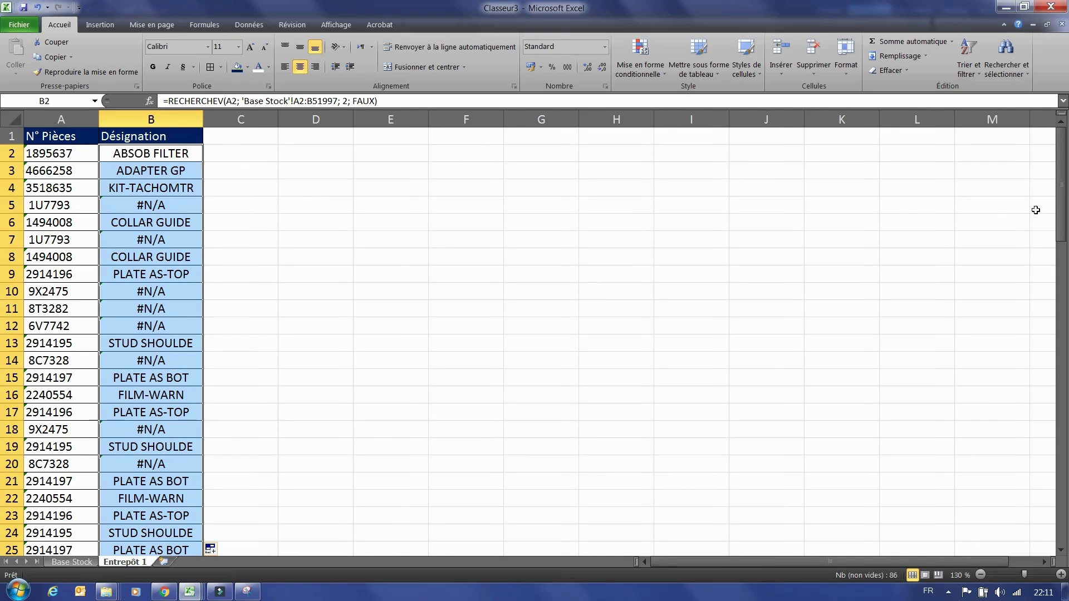
left_click_drag(1060, 212, 1036, 162)
Step: Inspect the lookup formulas in B5, B7 and B10:B12, and check the part number in A10 for stray characters
left_click(166, 210)
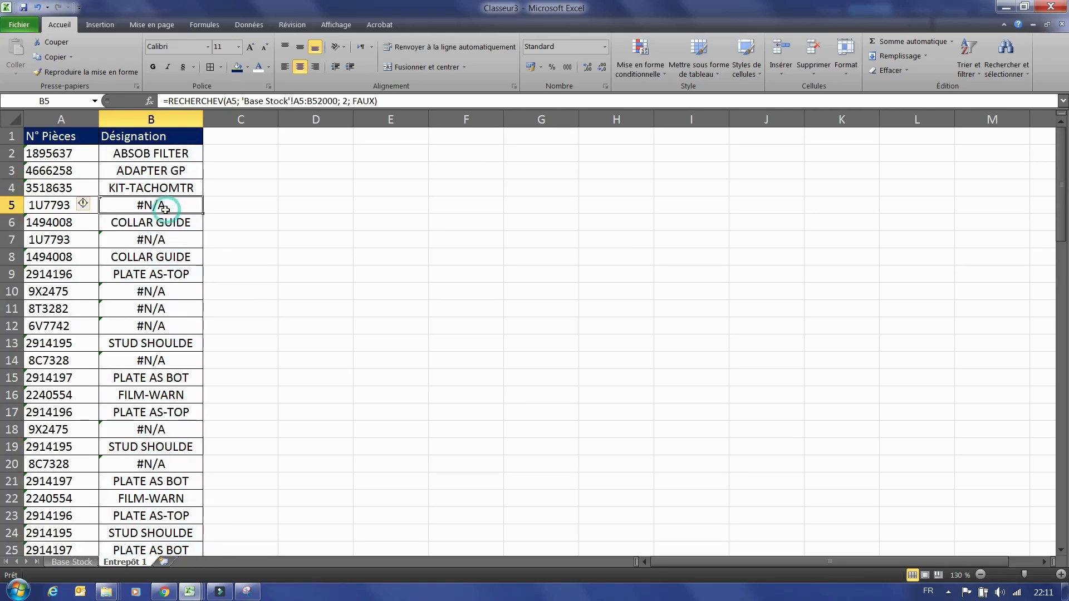
left_click(68, 207)
left_click(143, 209)
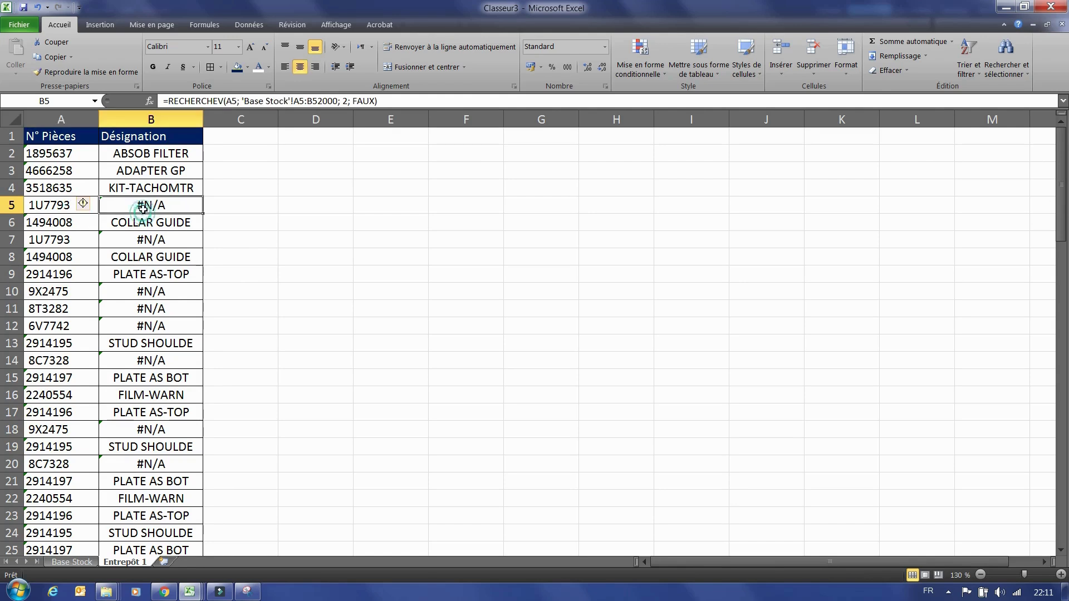
left_click(156, 241)
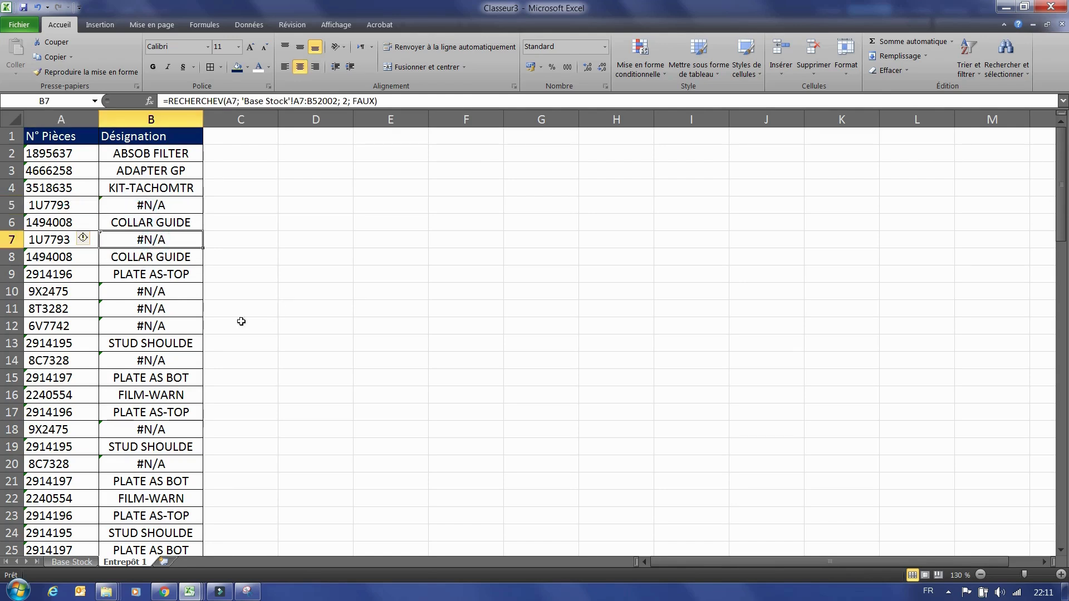
left_click(167, 291)
left_click(166, 308)
left_click(151, 326)
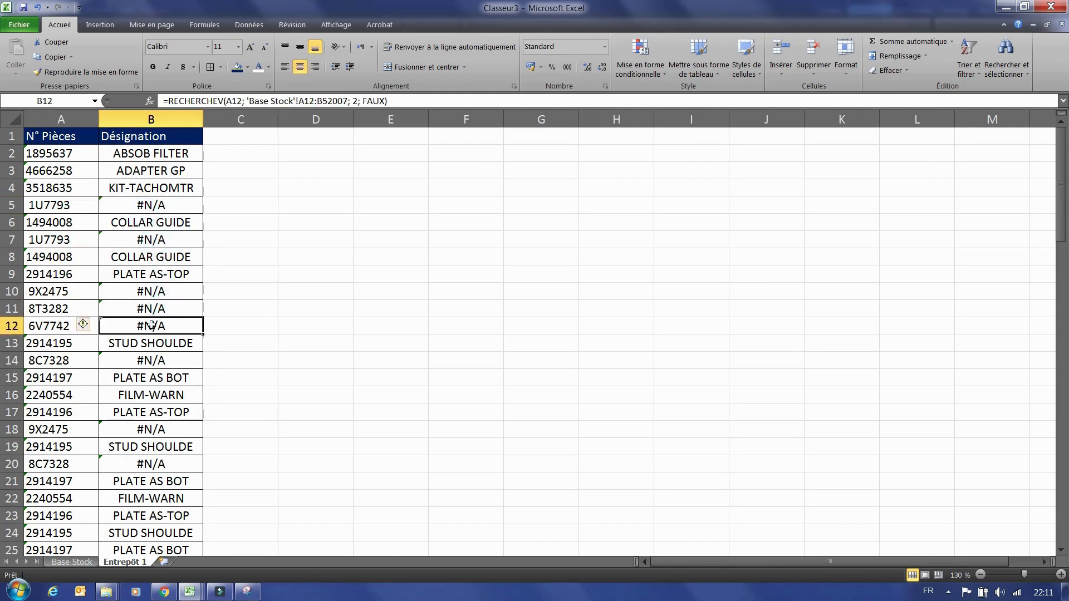
left_click(164, 290)
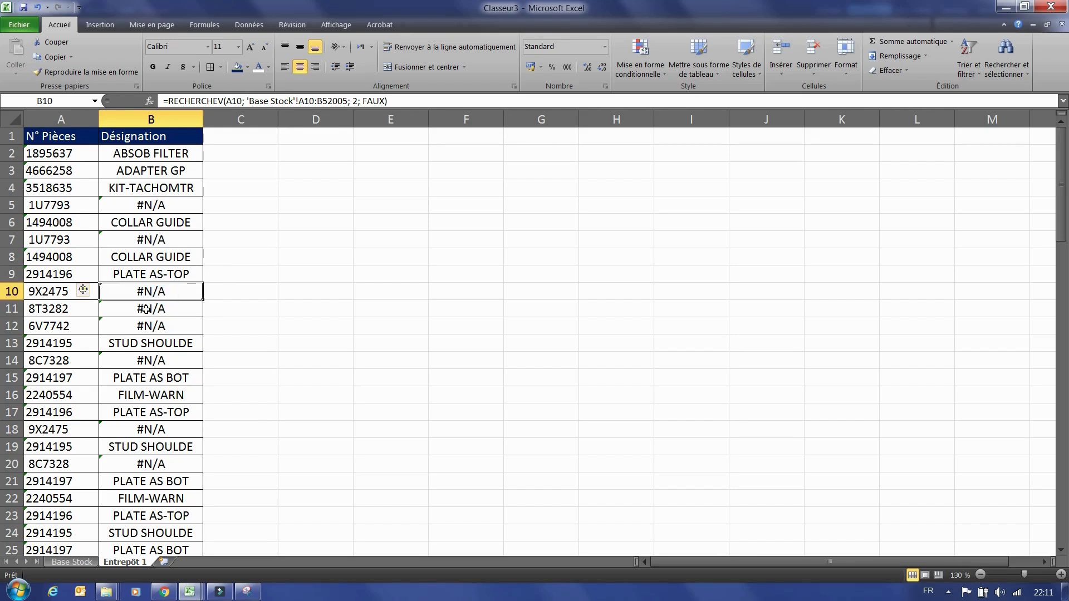
left_click(146, 308)
left_click(148, 325)
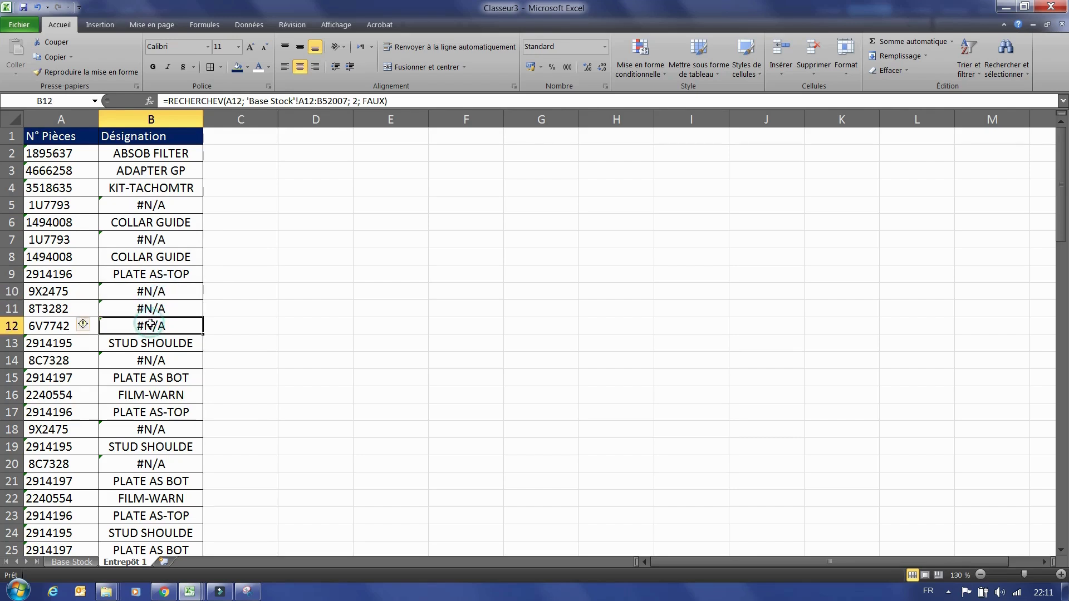
left_click(151, 290)
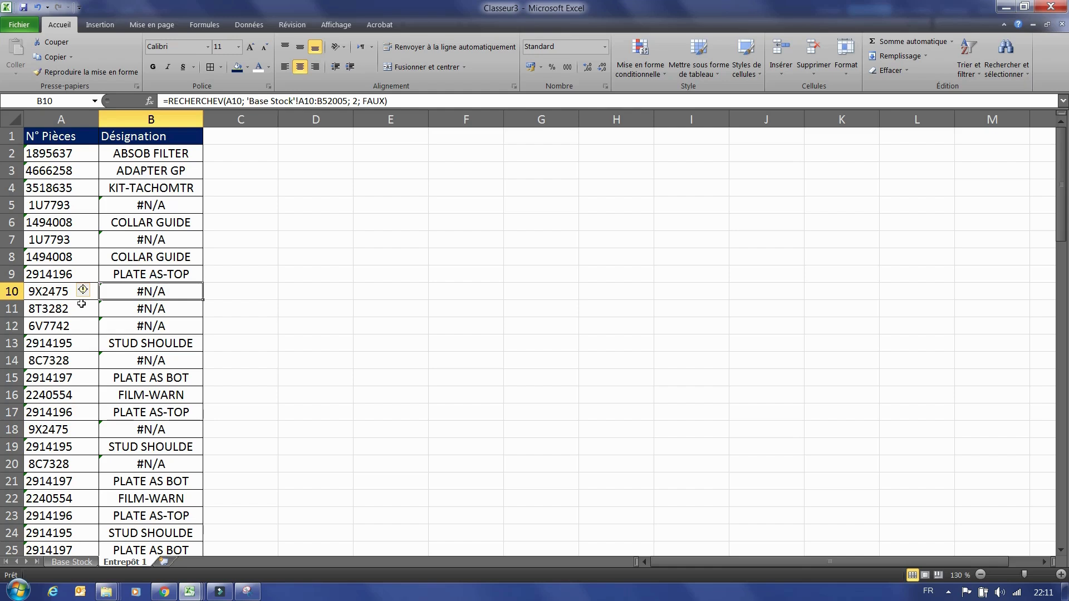
left_click(46, 293)
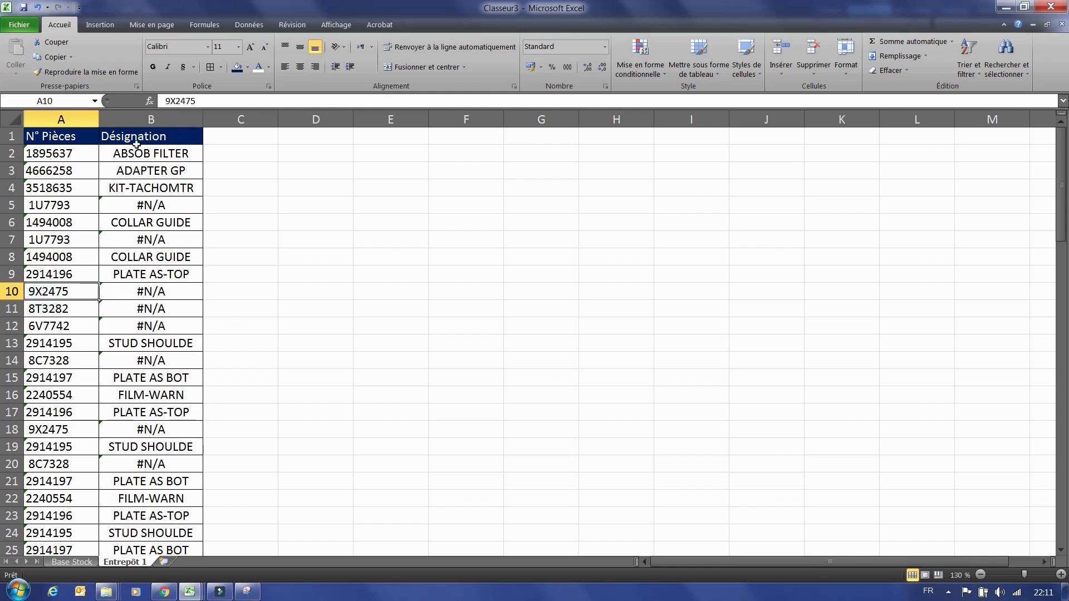
left_click(166, 100)
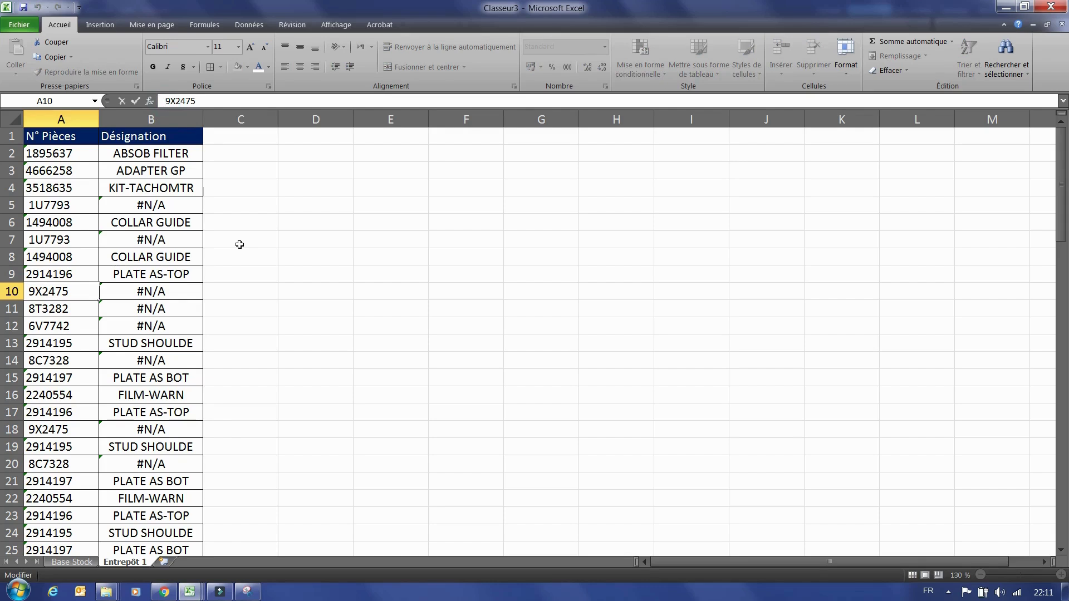
left_click(281, 226)
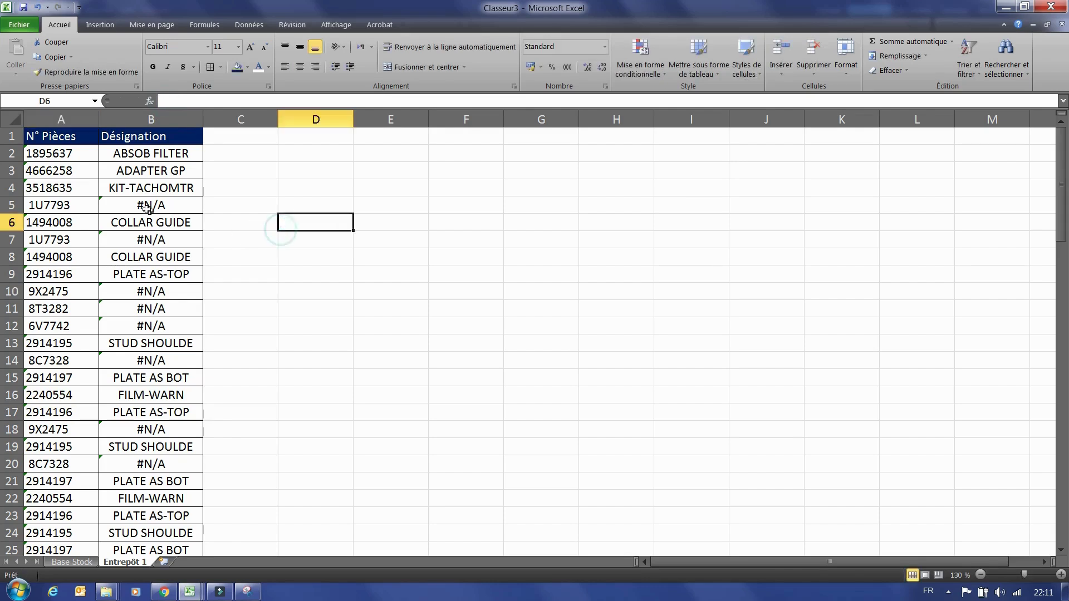
Step: Remove the leading space from the part number in cell A5
left_click(135, 204)
left_click(69, 203)
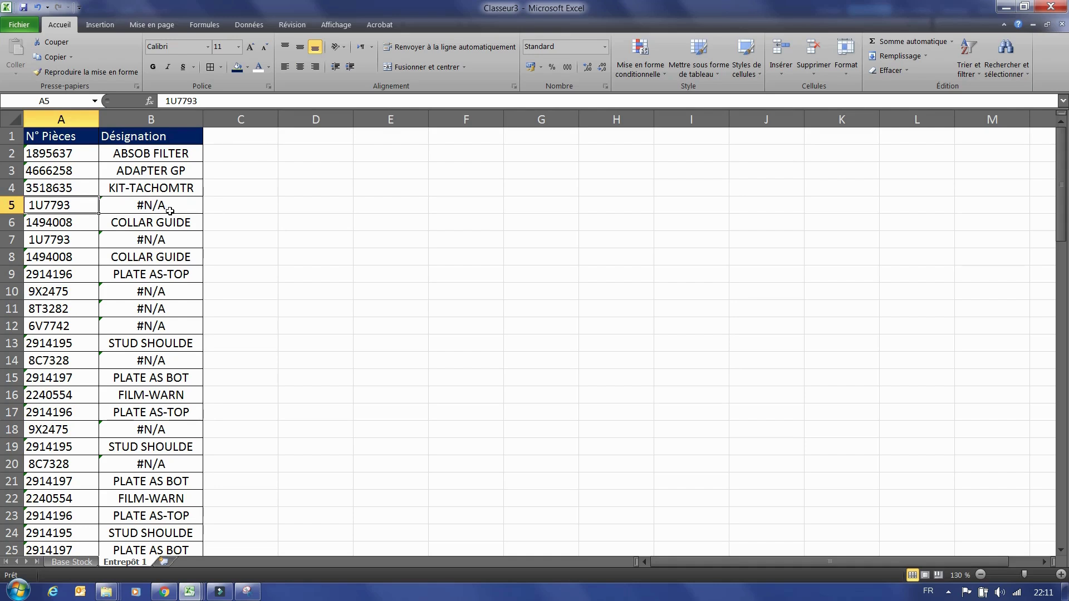
left_click(165, 100)
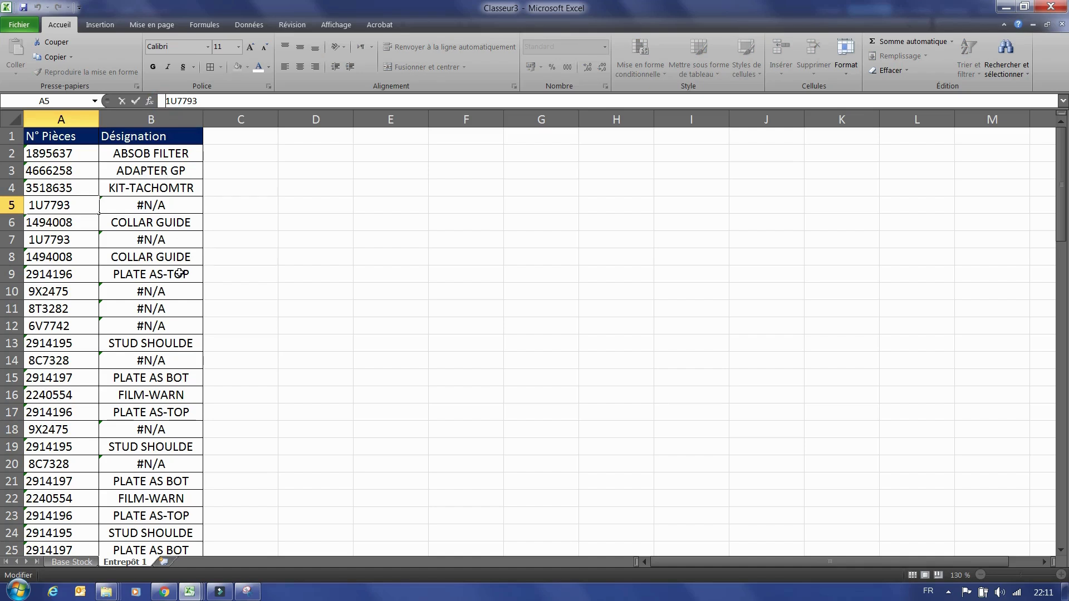
key("BackSpace")
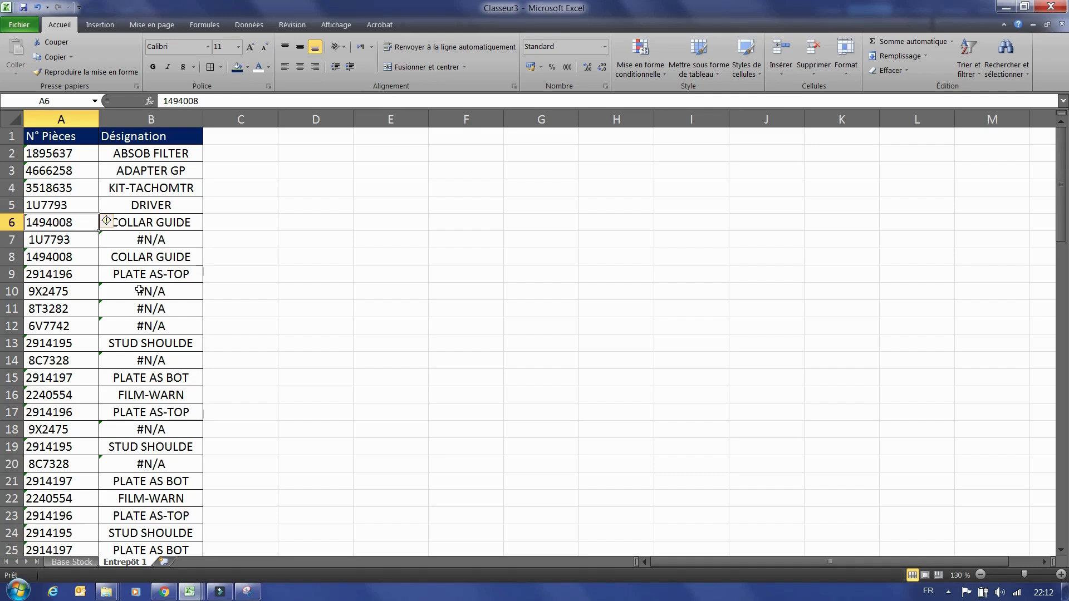
Step: Replace all spaces in column A of Entrepôt 1 with nothing
left_click(70, 118)
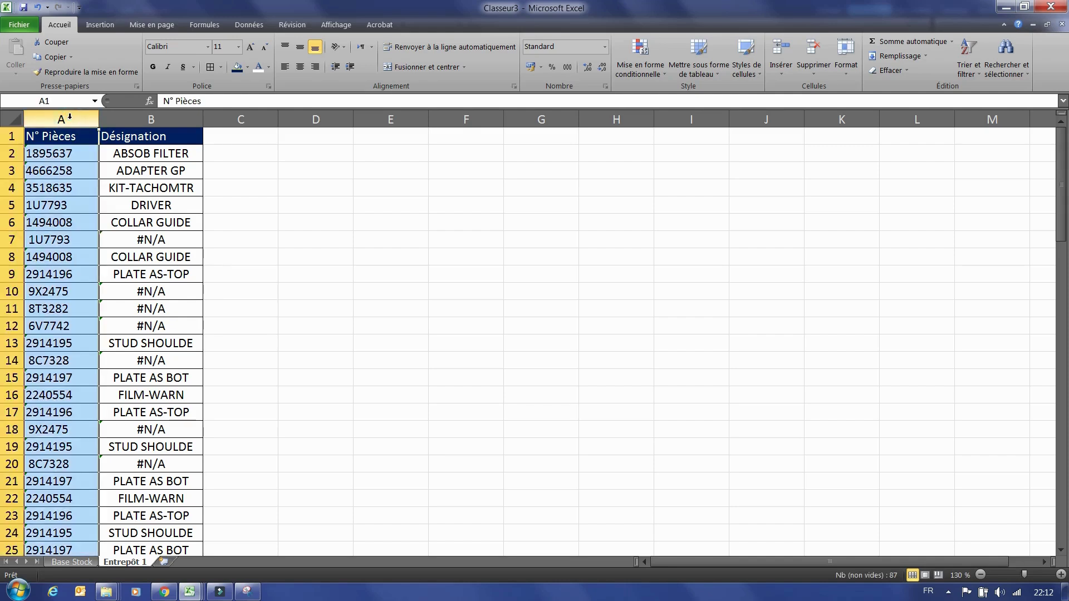
left_click(1000, 66)
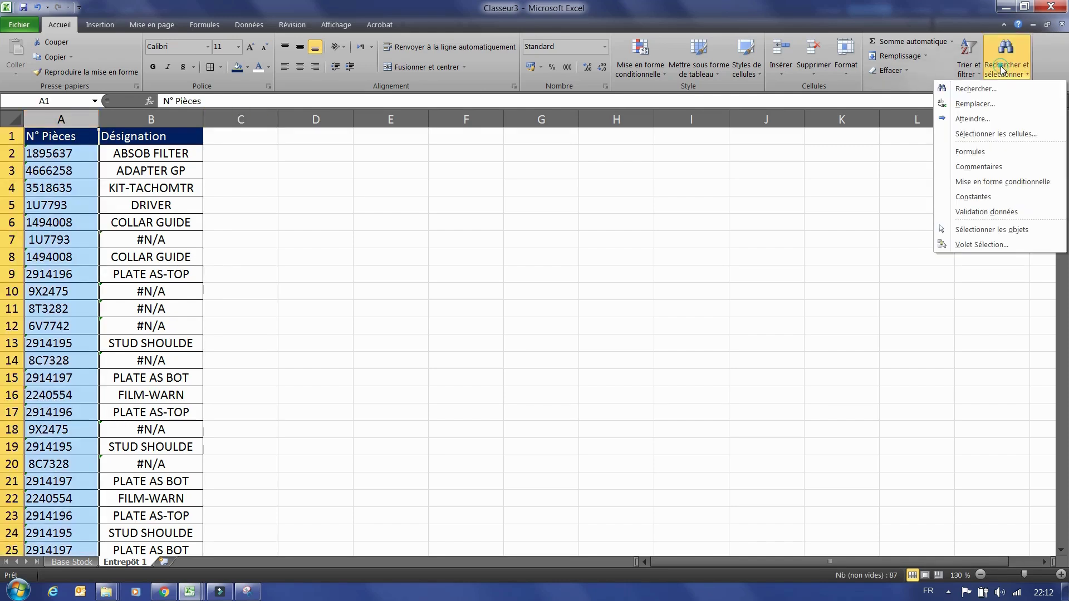
left_click(981, 105)
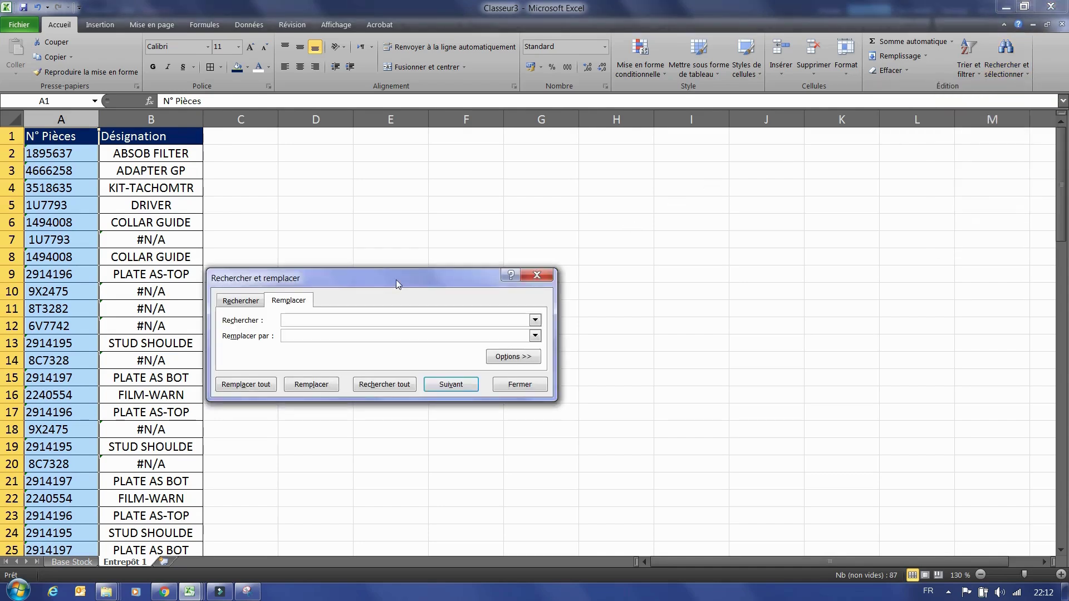
left_click_drag(396, 279, 528, 245)
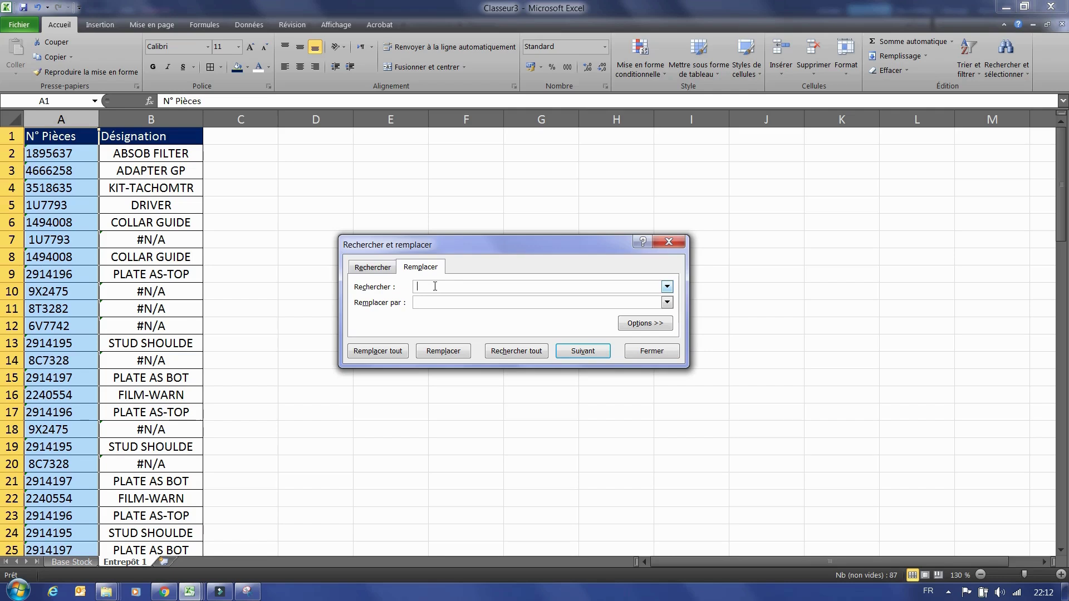
left_click(420, 307)
left_click(378, 354)
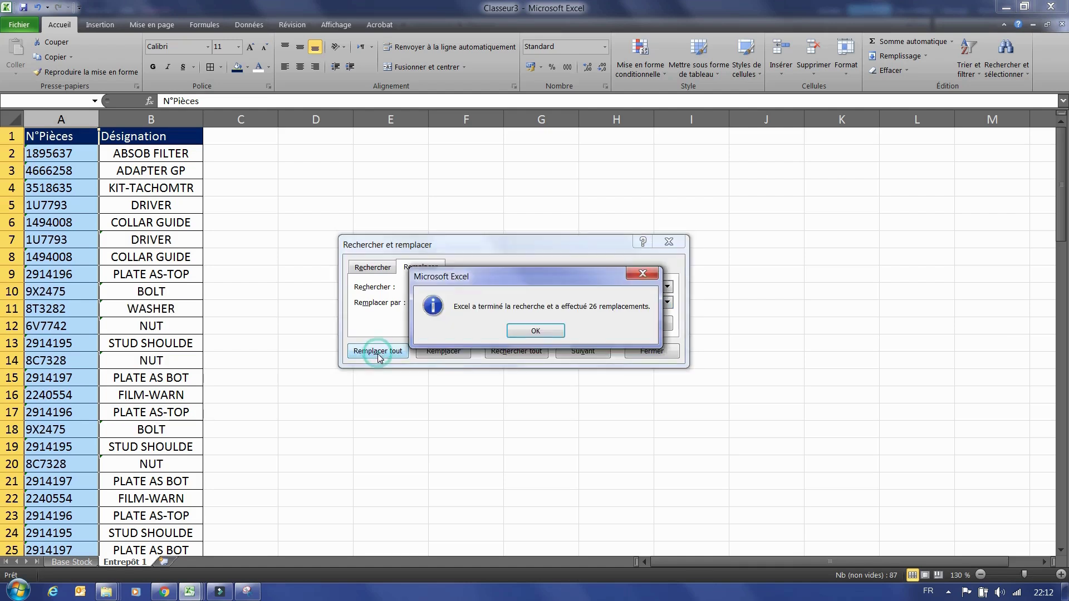
left_click(534, 332)
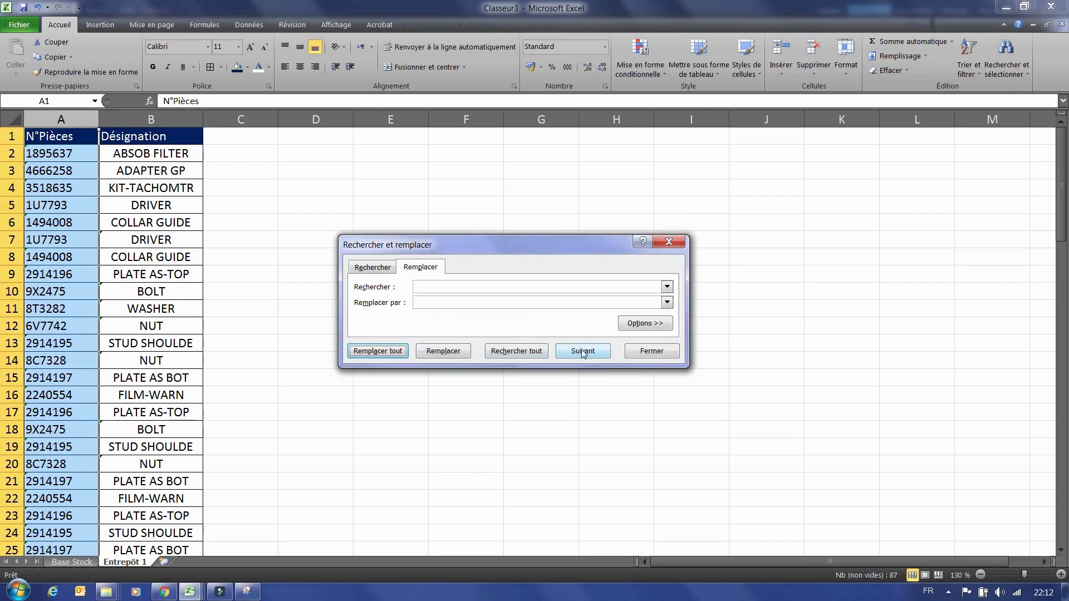
left_click(631, 352)
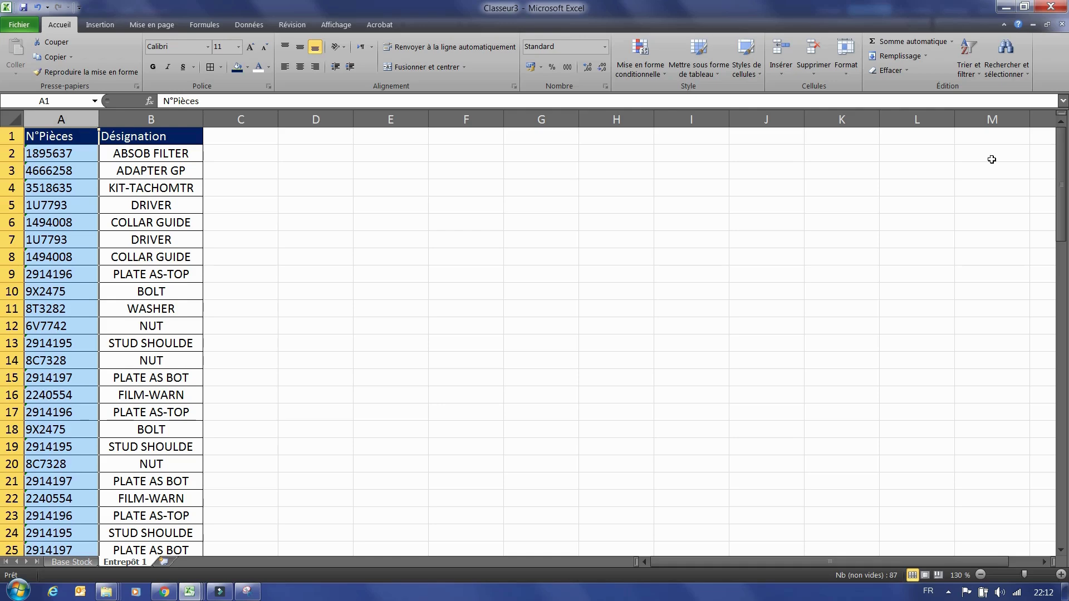
mouse_move(1062, 179)
left_mouse_down()
mouse_move(1067, 520)
mouse_move(1067, 181)
left_mouse_up()
left_click(948, 592)
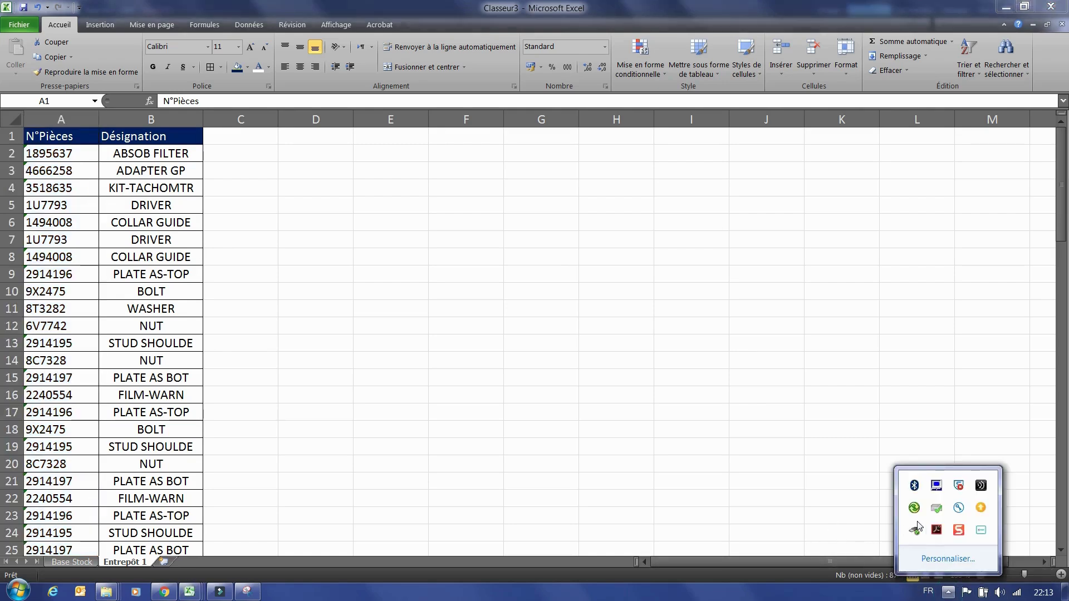
right_click(915, 484)
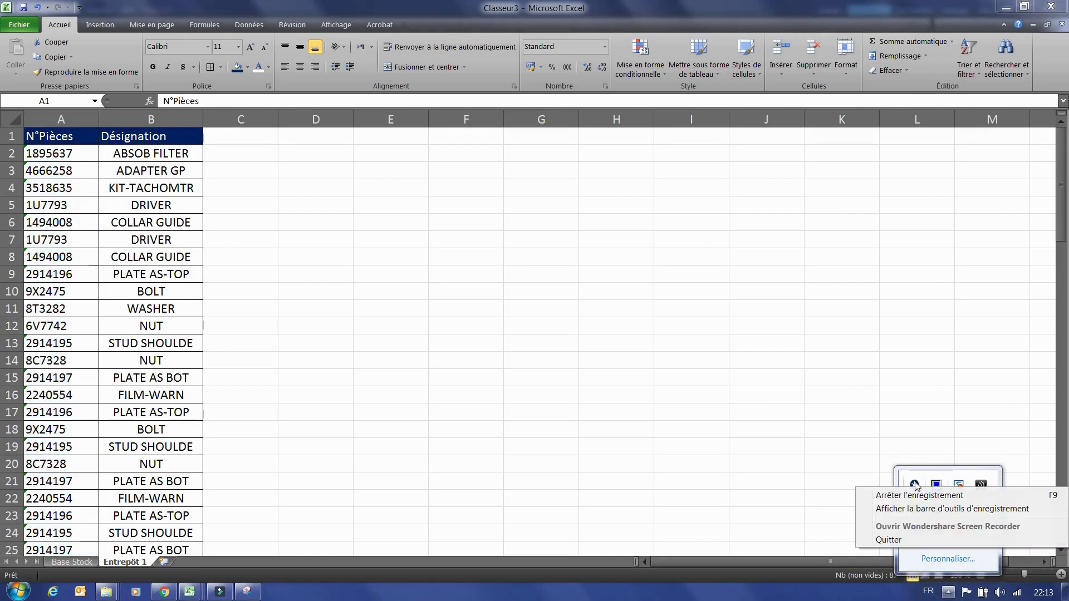